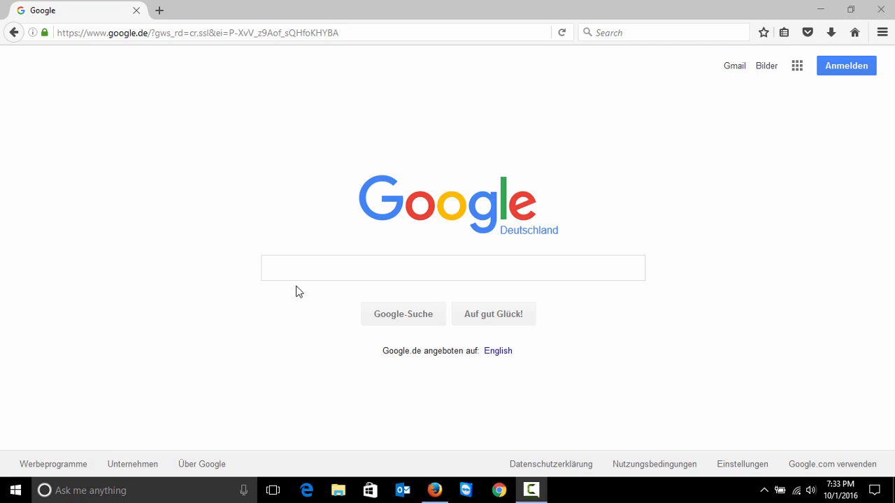
Search Google for 'mist ethereum' and load the results.
left_click(305, 265)
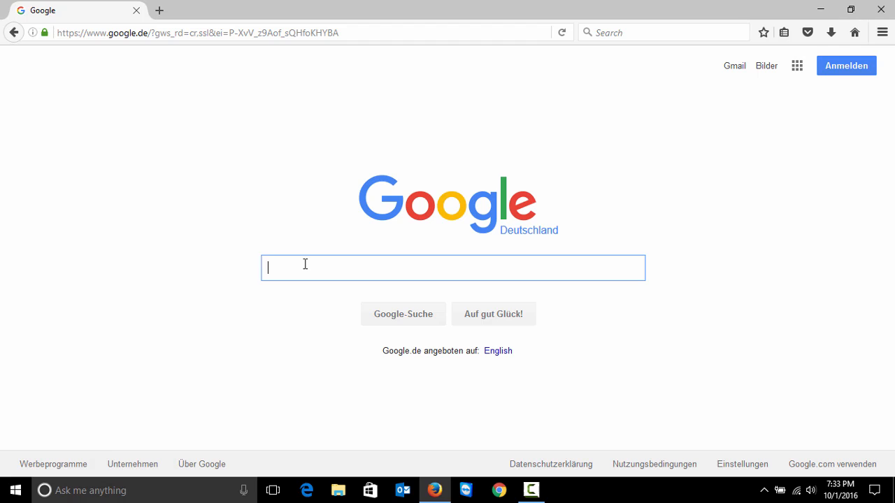
type("mist ethereum")
key("Return")
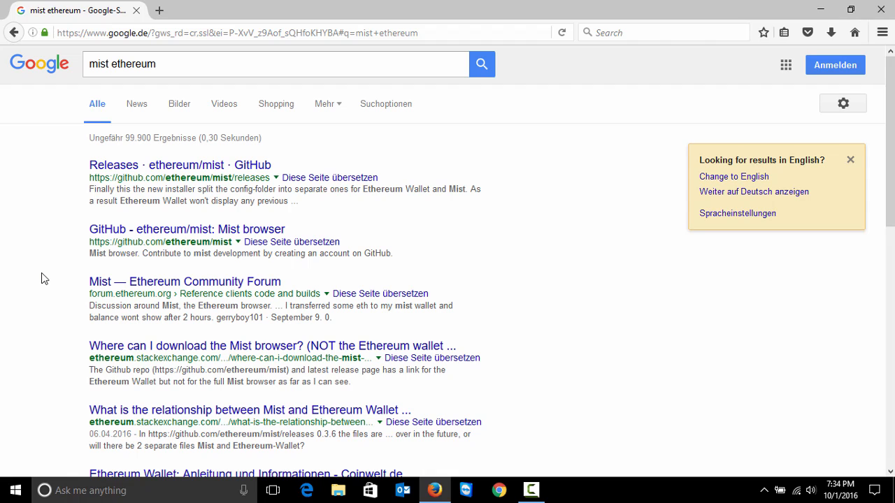
From the GitHub Mist releases page, download the Mist-win64-0-8-4.exe installer.
left_click(189, 167)
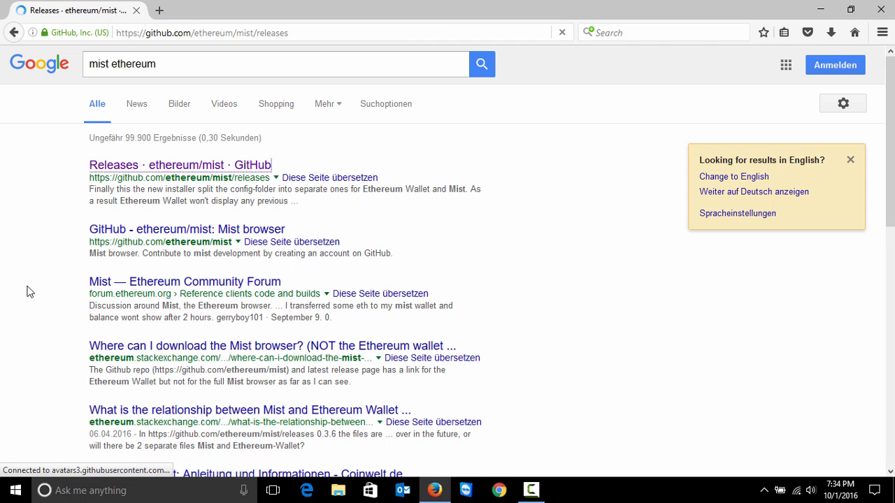
scroll(31, 292, "down", 1)
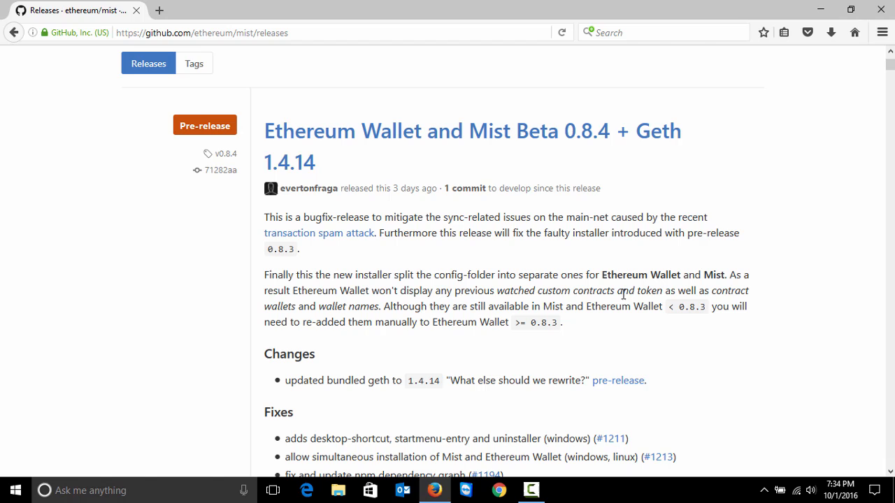
scroll(624, 297, "down", 5)
scroll(624, 297, "down", 4)
scroll(624, 297, "down", 5)
scroll(625, 297, "down", 4)
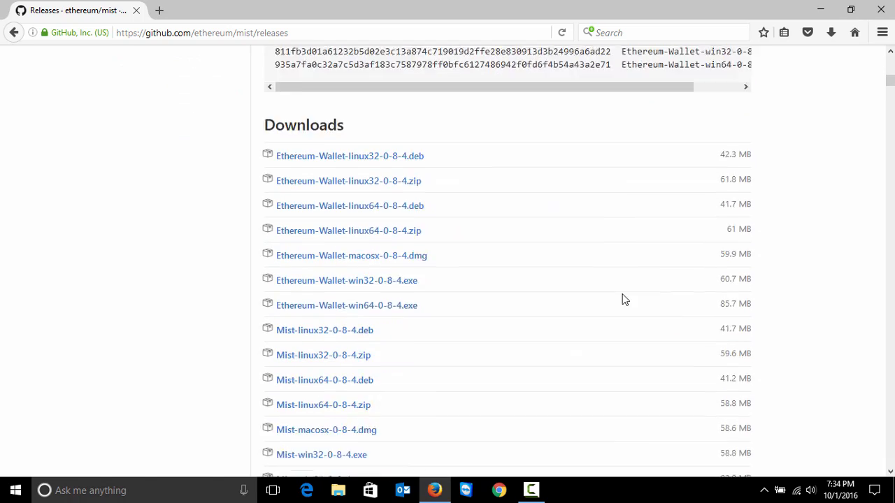
scroll(624, 299, "down", 1)
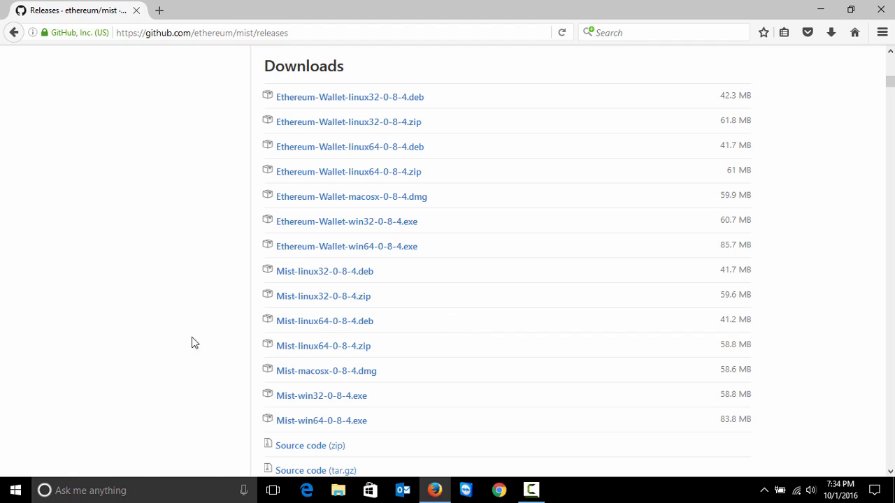
left_click(323, 425)
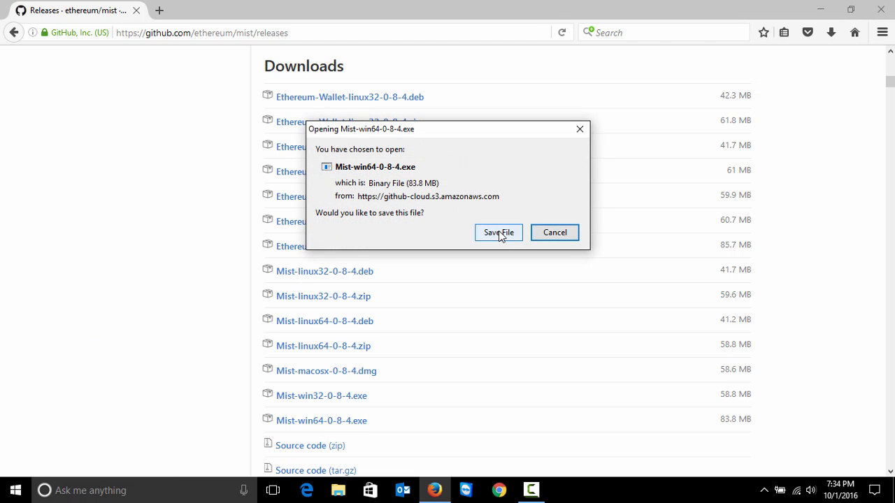
Save the installer and watch the 83.8 MB download progress in the Firefox Library.
left_click(497, 233)
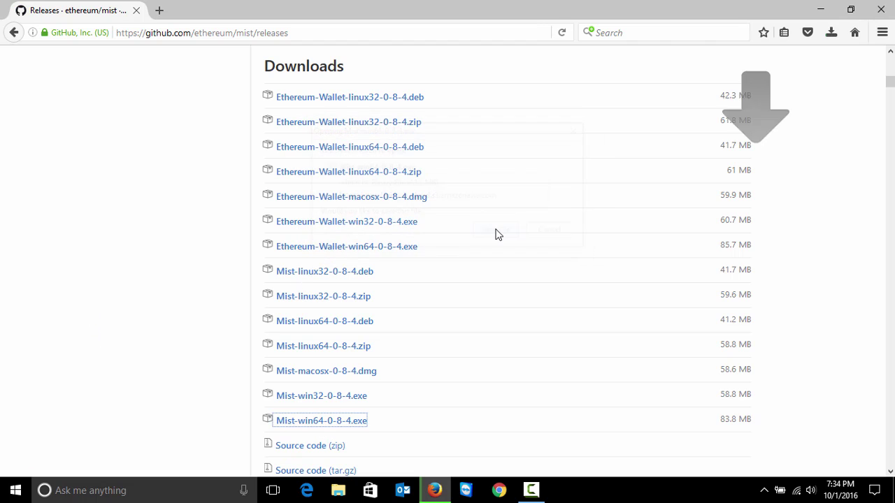
left_click(832, 33)
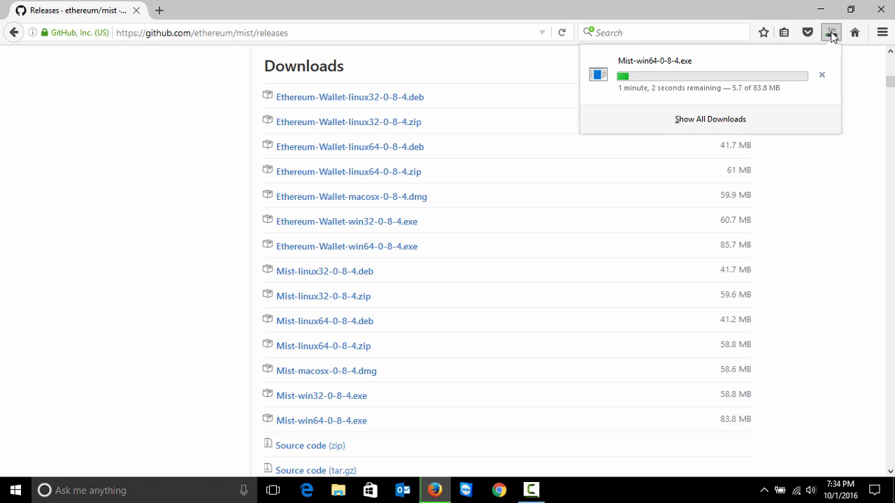
key("ctrl+shift+j")
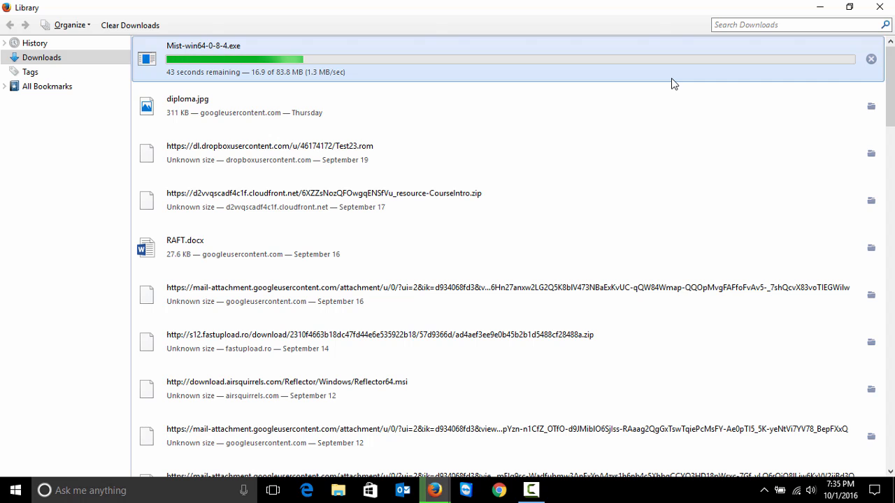
left_click_drag(399, 8, 670, 75)
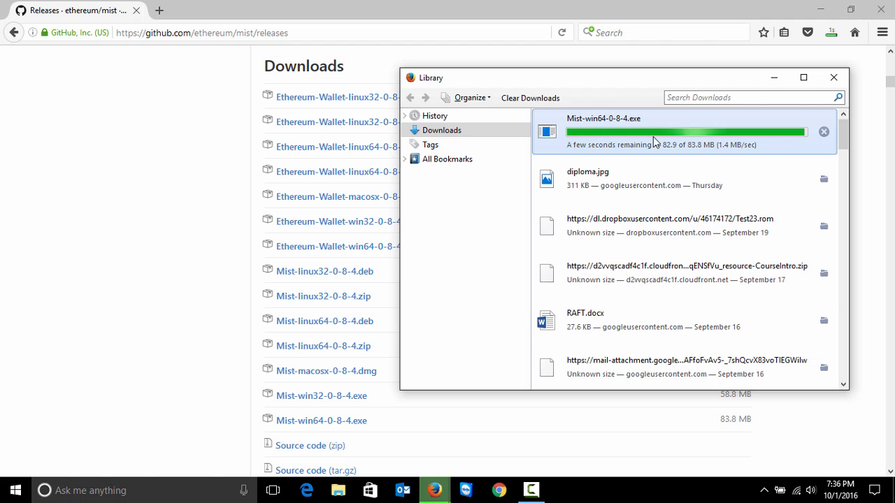
After the download finishes, show Mist-win64-0-8-4.exe in its containing folder.
double_click(653, 137)
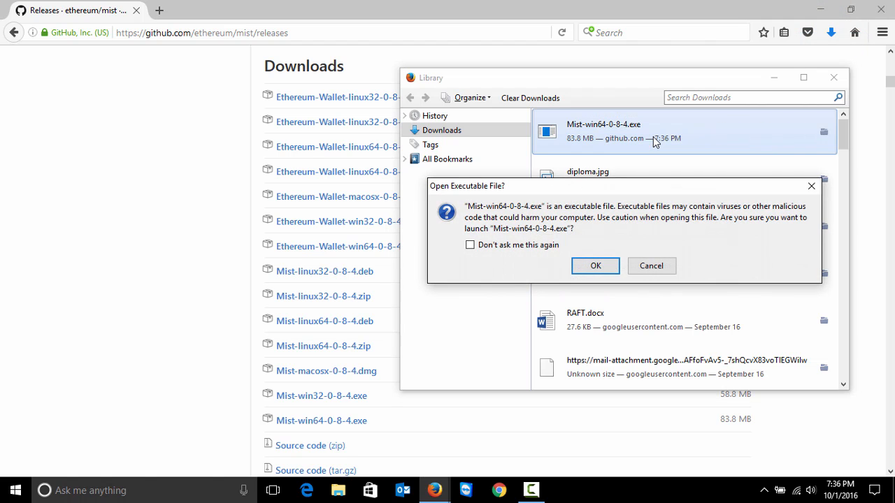
key("Return")
left_click(823, 133)
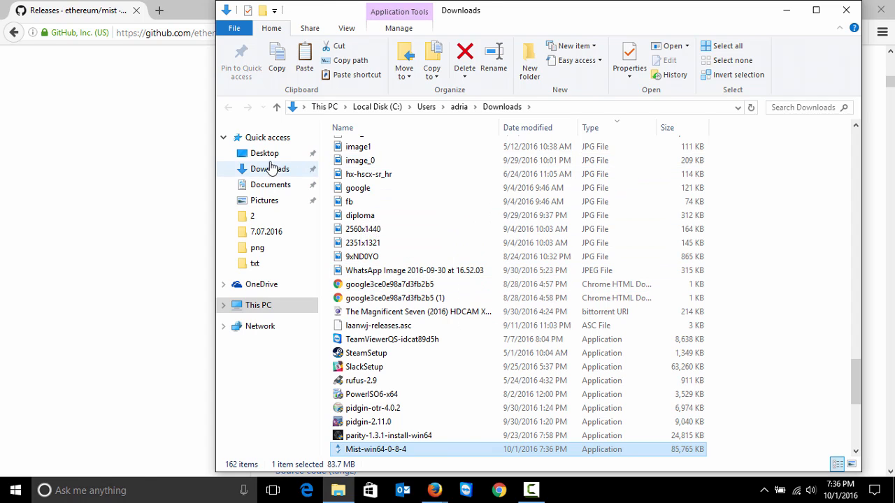
Create a new folder named 'Ethereum Wallet' on the Desktop.
left_click(264, 153)
right_click(412, 269)
mouse_move(407, 403)
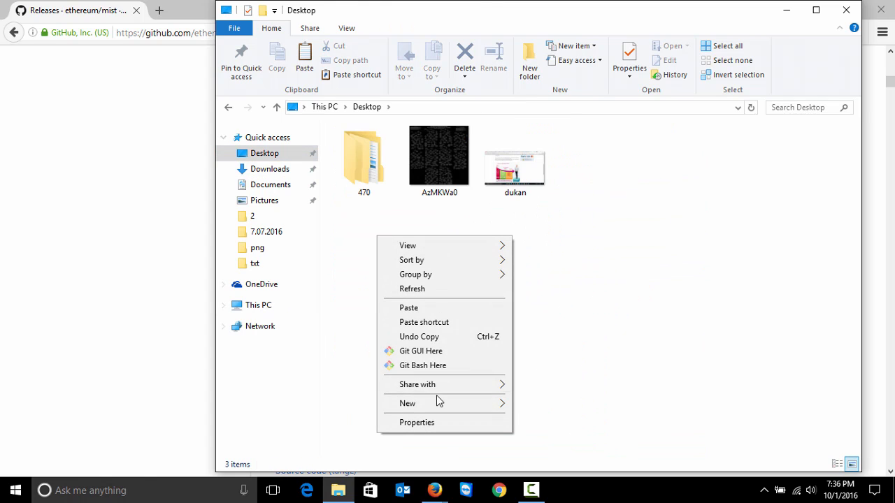
left_click(575, 255)
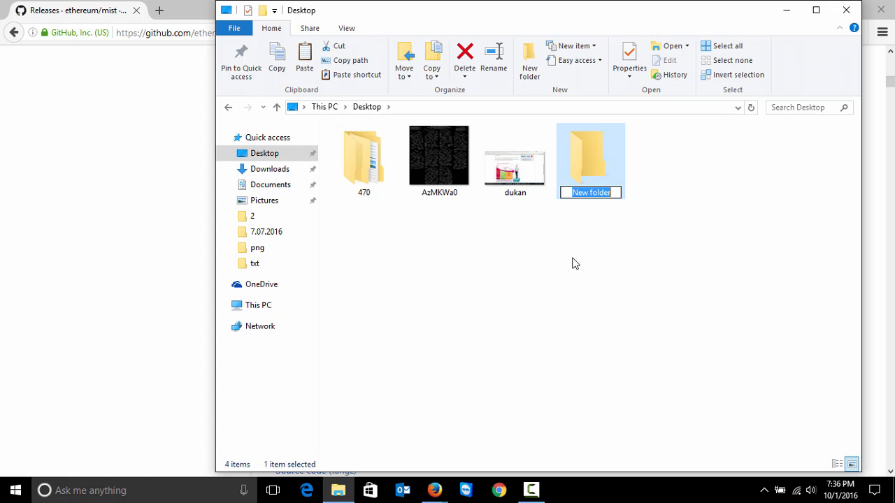
type("Etheruem Wallet")
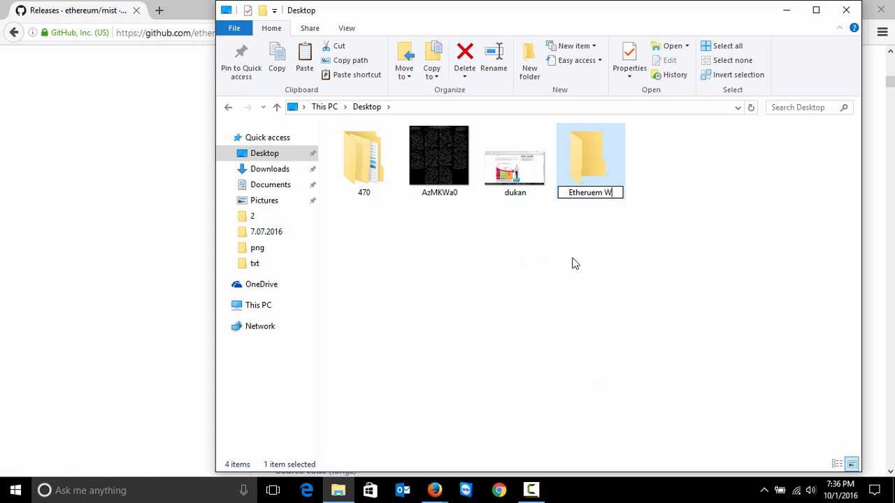
key("BackSpace")
key("BackSpace")
key("BackSpace")
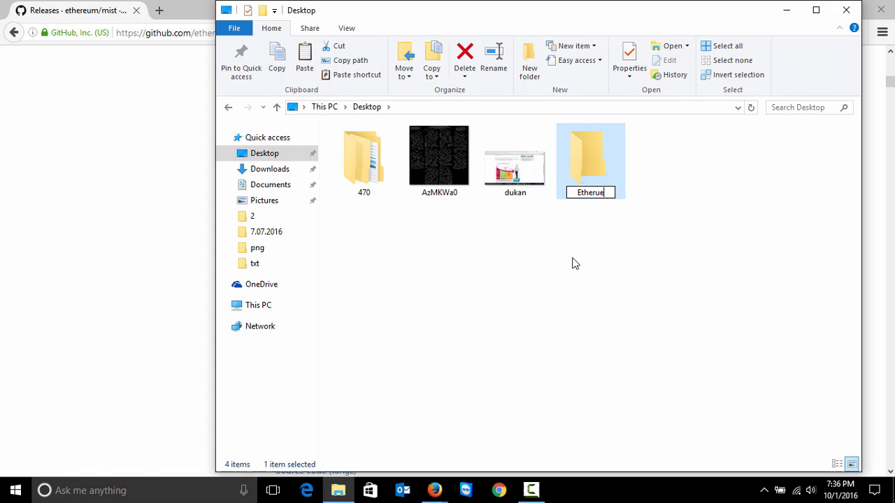
type("u")
key("BackSpace")
key("BackSpace")
type("um")
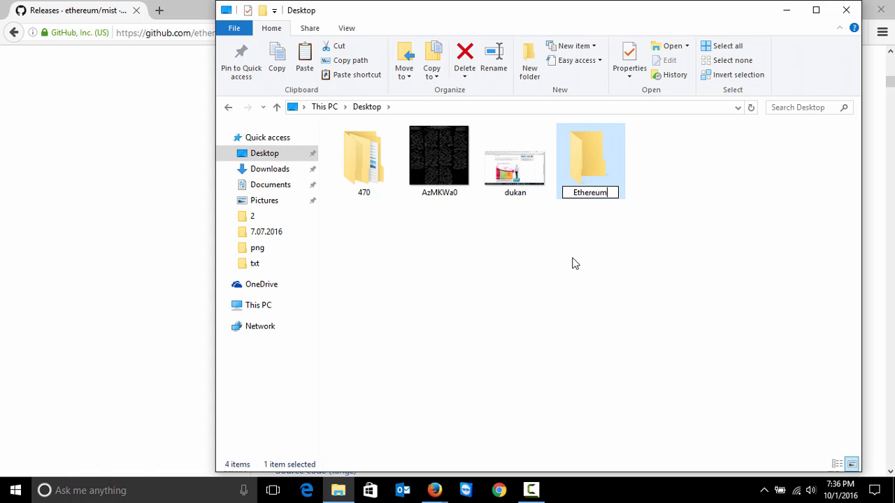
type(" Wallet")
key("Return")
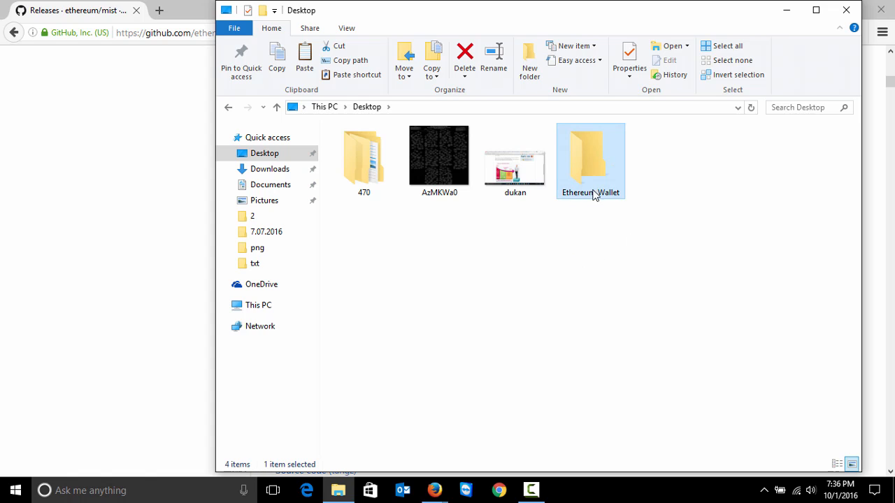
Paste the Mist installer into Ethereum Wallet and run it past the security warning.
double_click(586, 155)
key("ctrl+v")
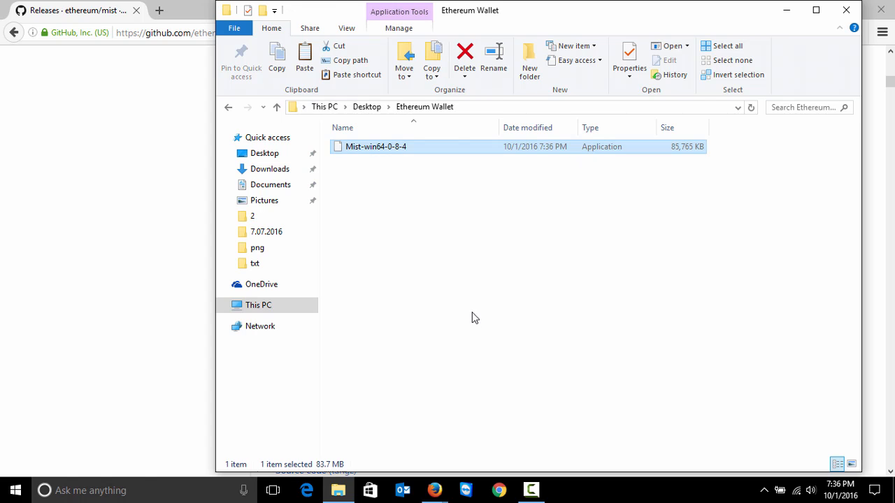
double_click(397, 149)
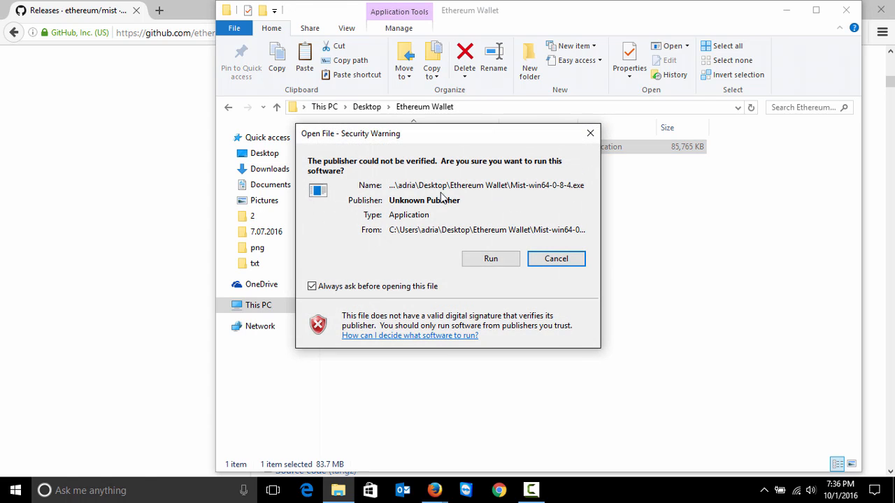
left_click(489, 258)
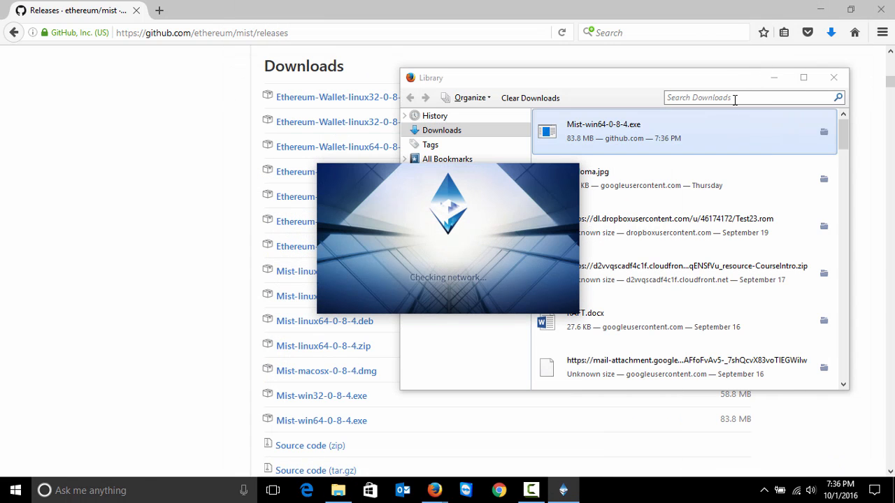
Put Firefox away and allow geth through the Windows firewall while Mist starts.
left_click(808, 81)
left_click(823, 12)
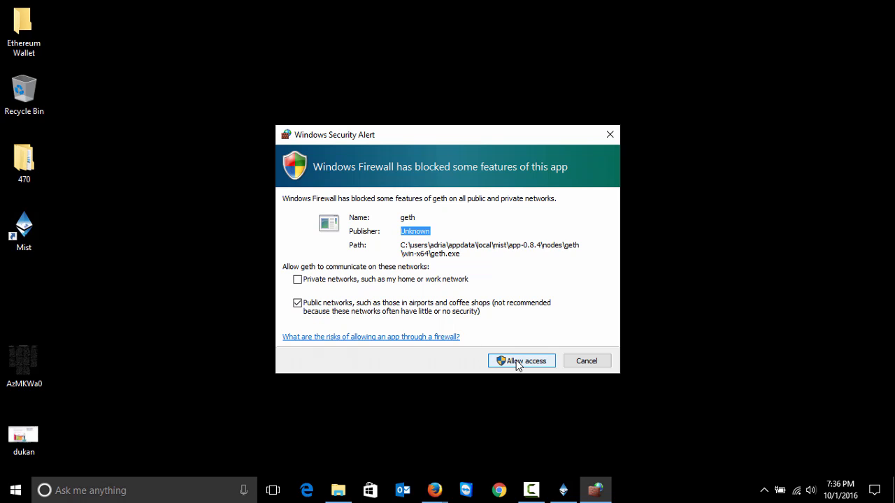
left_click(521, 360)
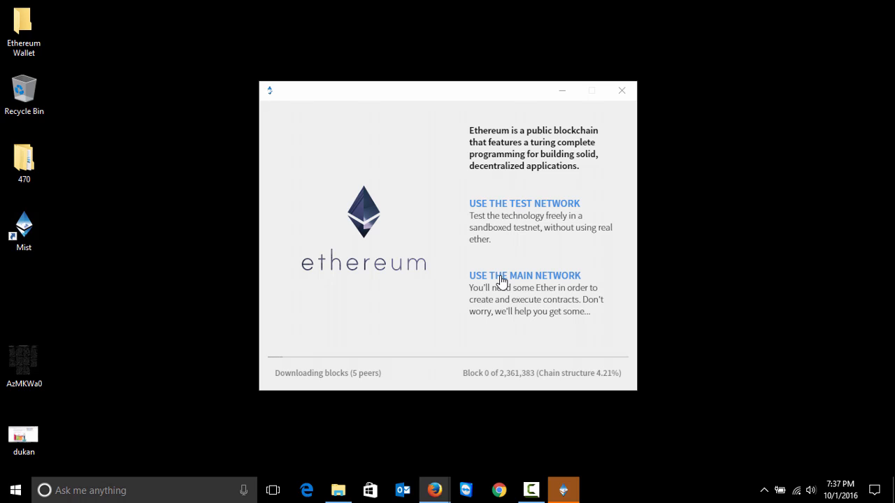
Choose the main Ethereum network and skip importing a pre-sale wallet file.
left_click(501, 280)
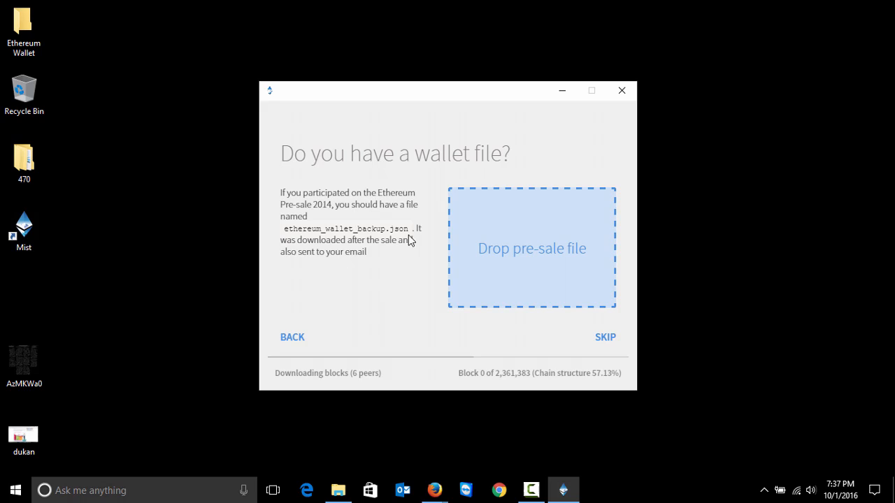
left_click(605, 338)
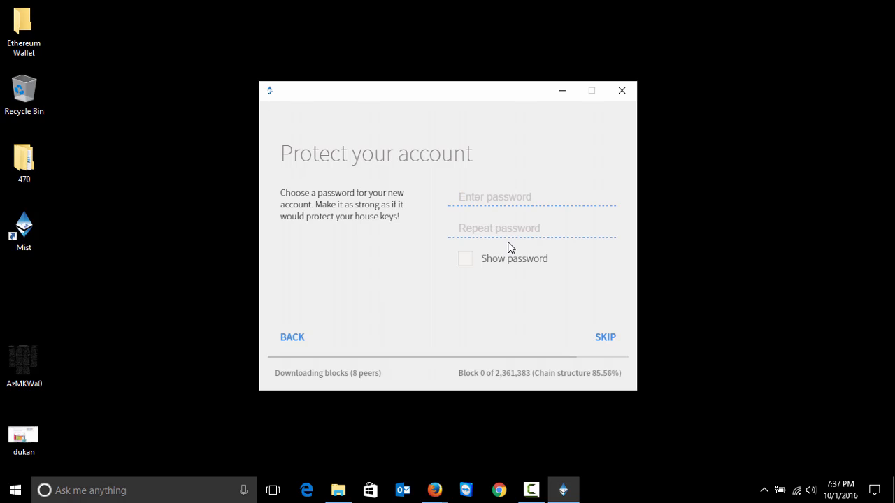
Enter a password twice with Show password ticked; NEXT rejects it as too short.
key("Tab")
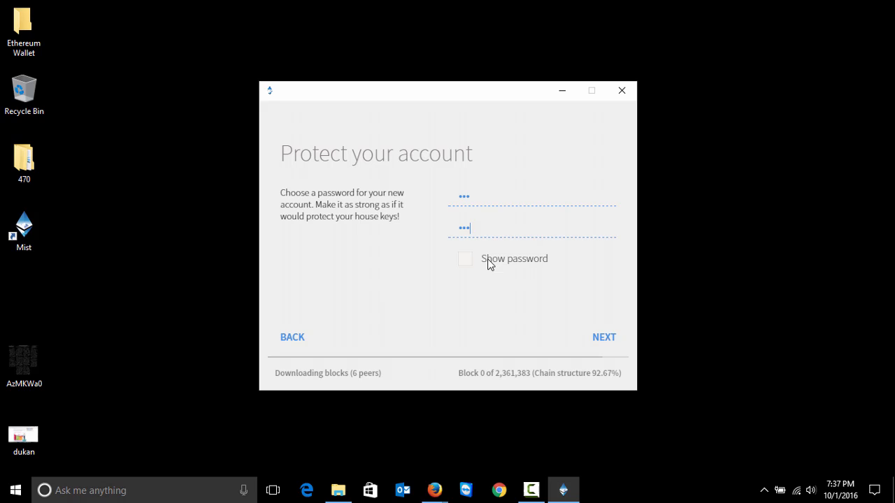
left_click(467, 262)
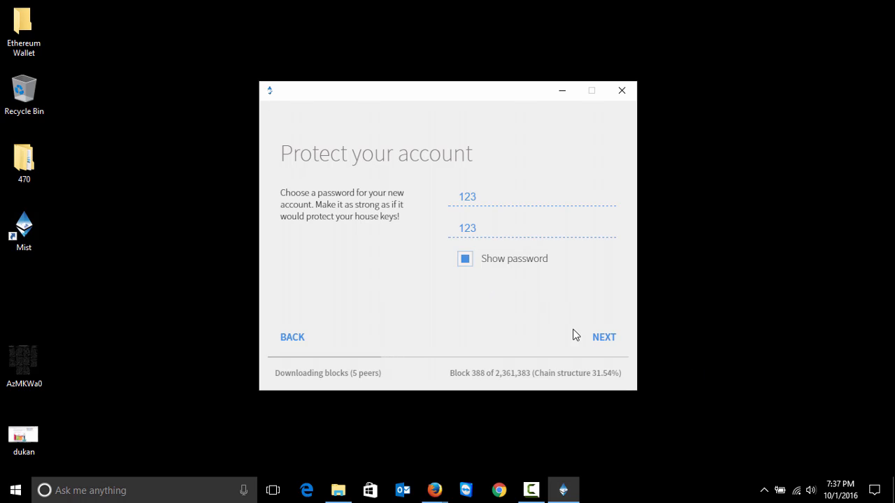
left_click(608, 337)
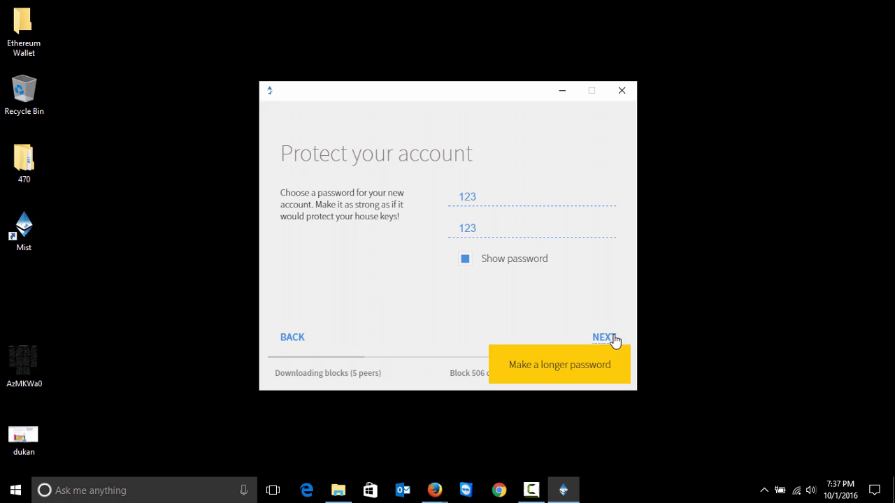
left_click(501, 189)
key("Tab")
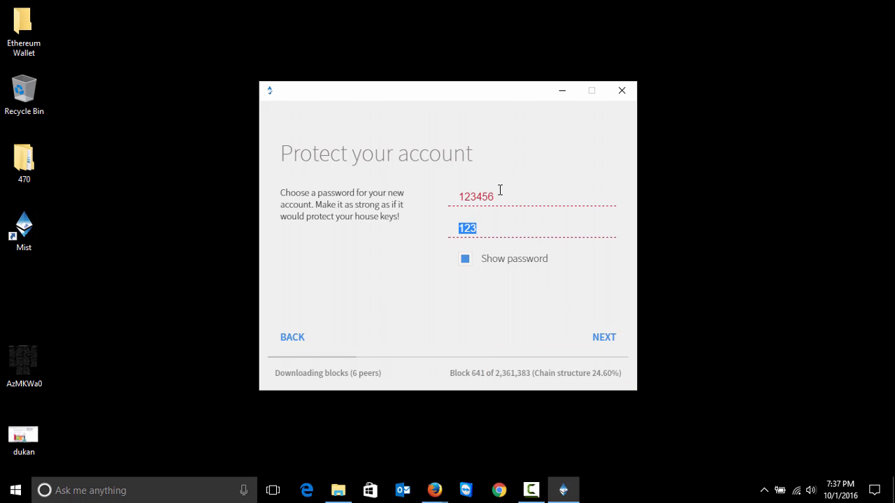
key("End")
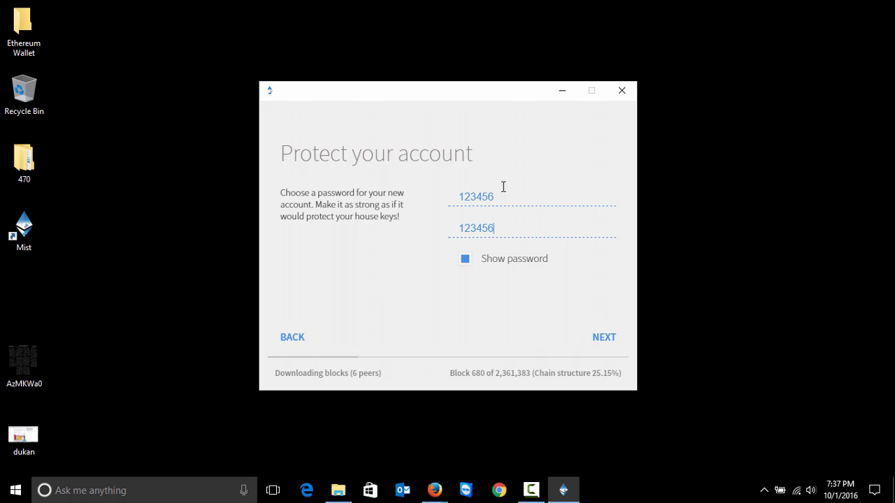
left_click(606, 337)
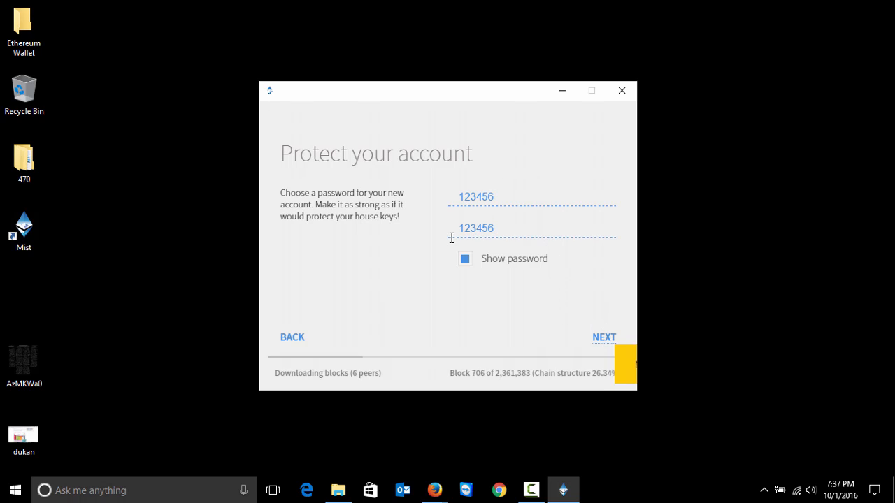
Lengthen both password fields until they match and create the Main account (etherbase).
left_click(505, 196)
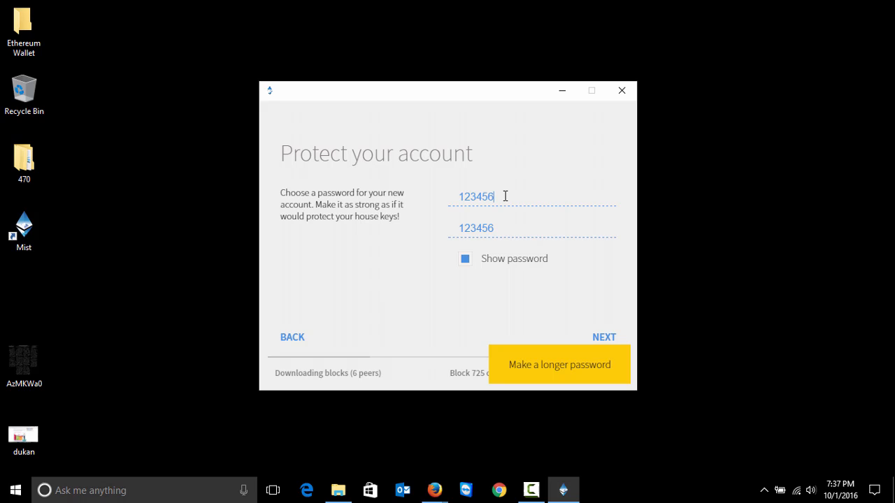
key("Tab")
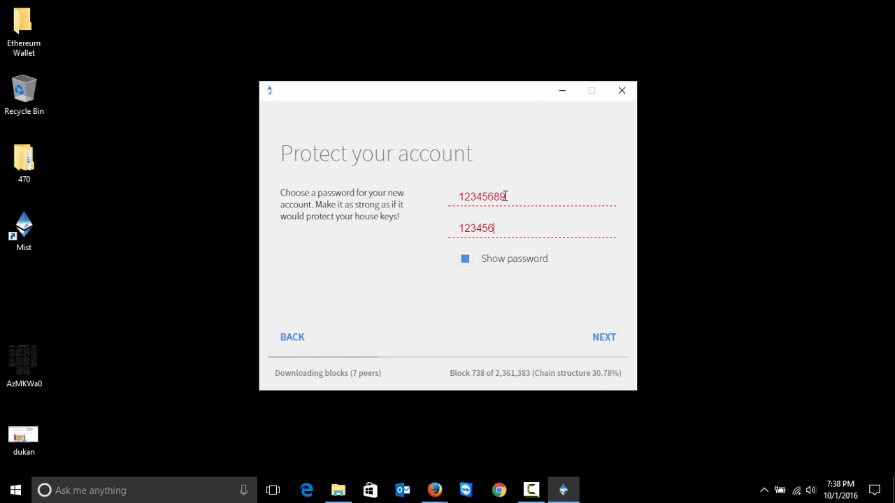
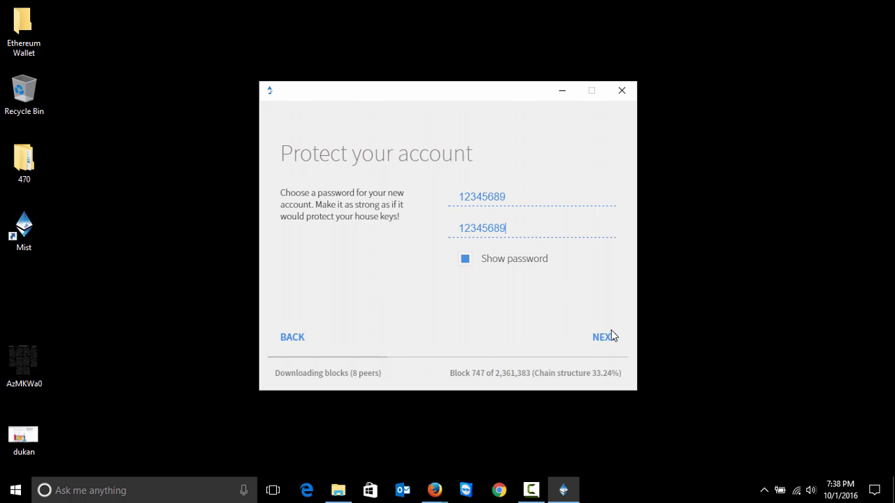
left_click(608, 340)
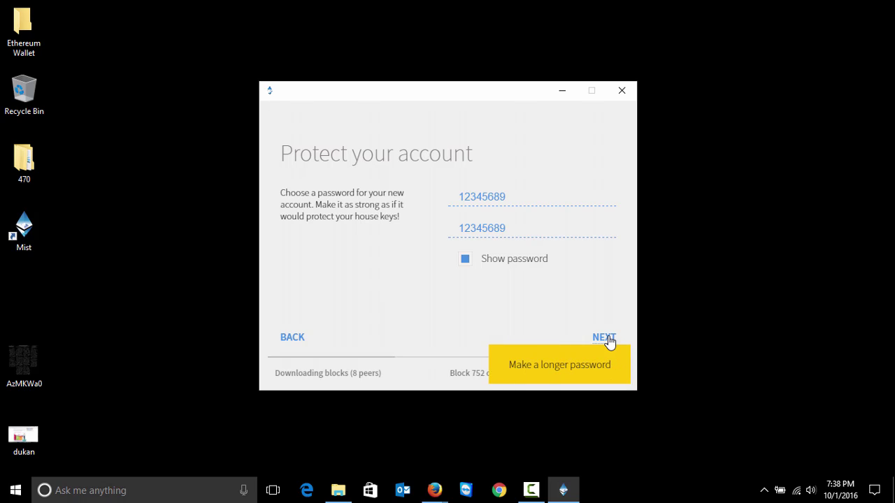
left_click(541, 198)
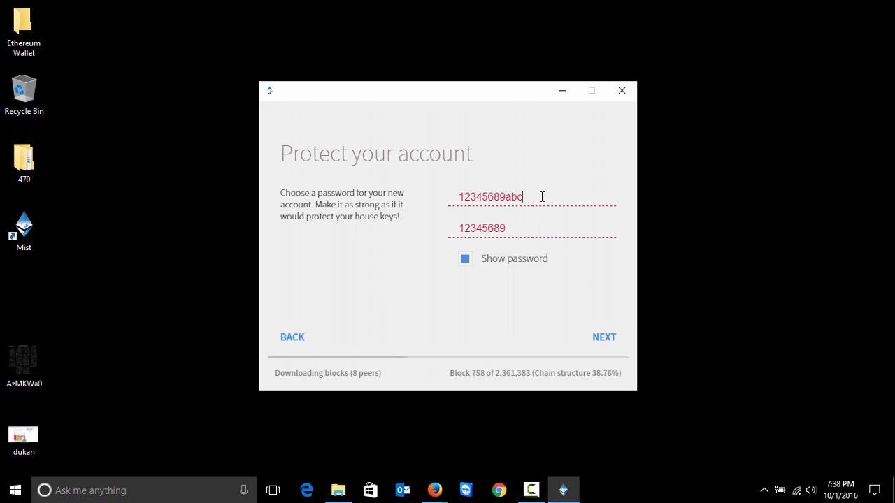
left_click(537, 231)
left_click(604, 337)
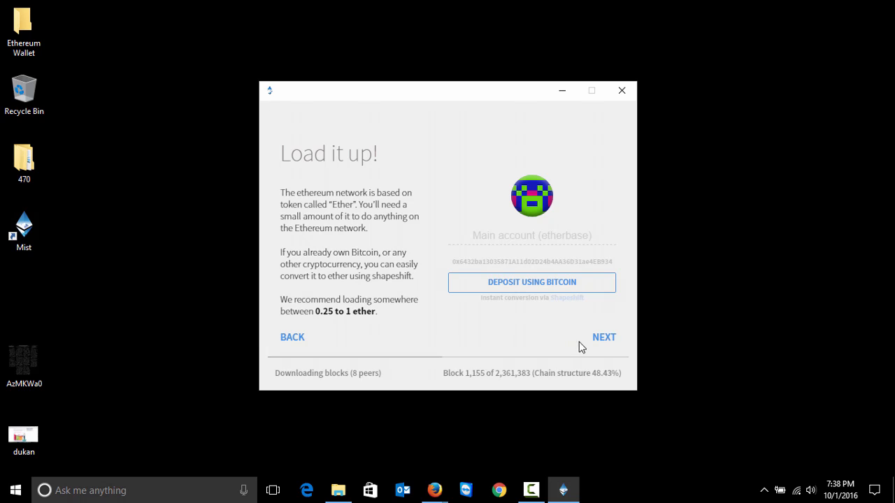
Continue past 'Load it up!' and the reading suggestions, then close the Mist window.
left_click(604, 337)
left_click(604, 337)
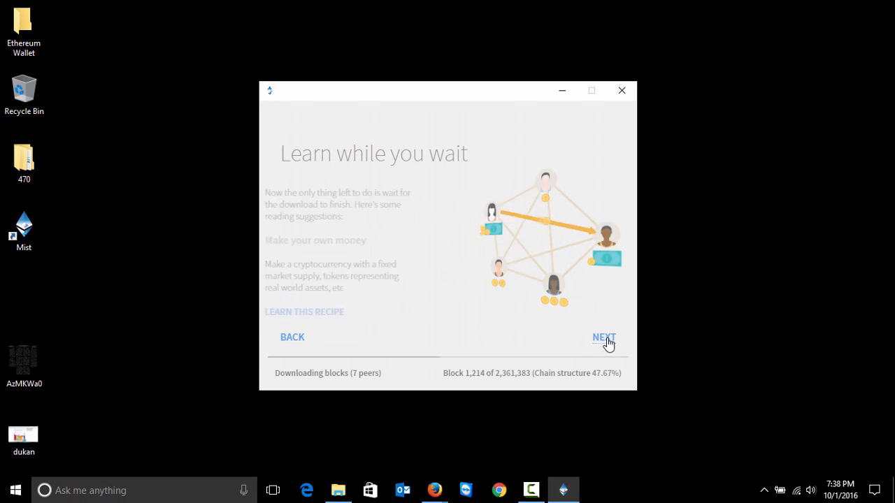
left_click(604, 337)
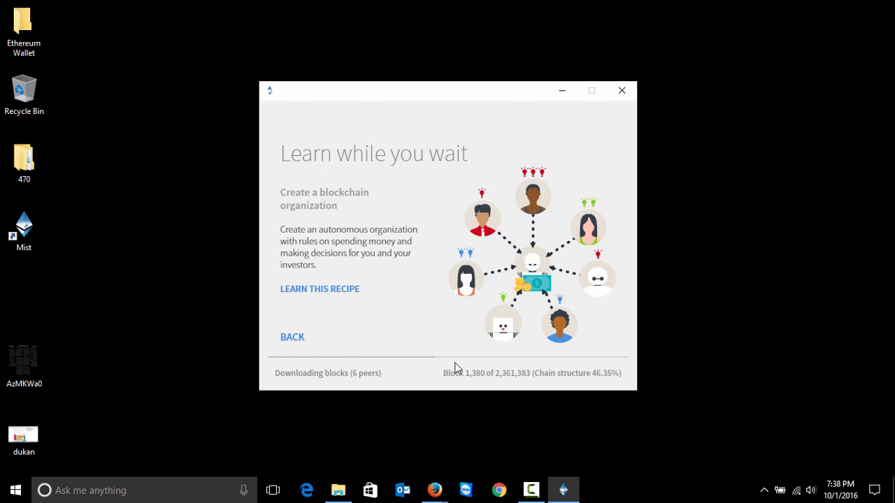
left_click(622, 91)
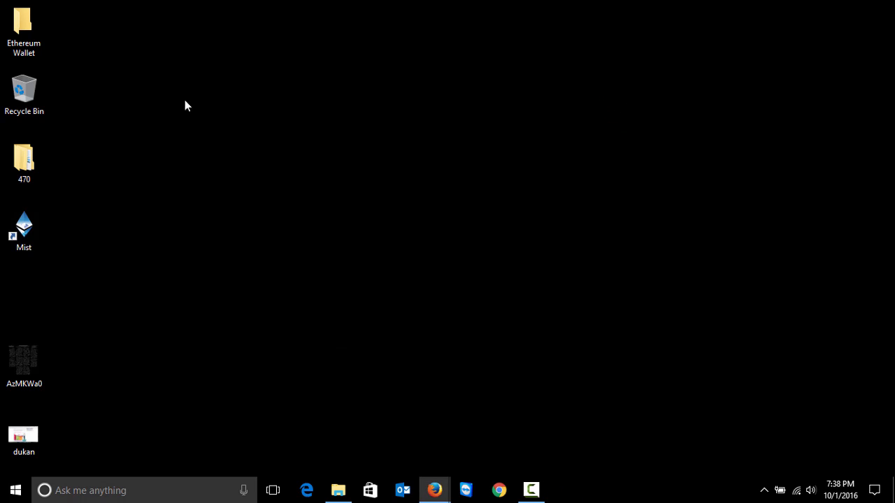
Relaunch Mist-win64-0-8-4 from the Ethereum Wallet folder, allowing it past the warning.
double_click(24, 31)
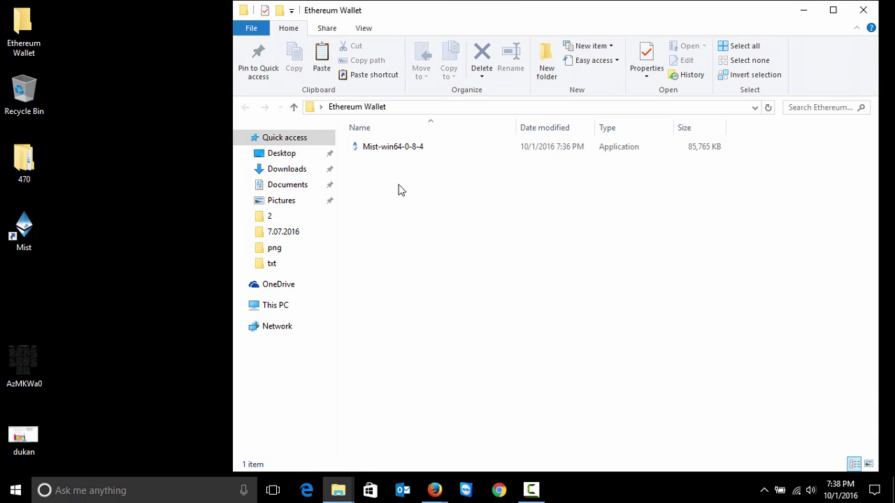
double_click(393, 146)
left_click(489, 258)
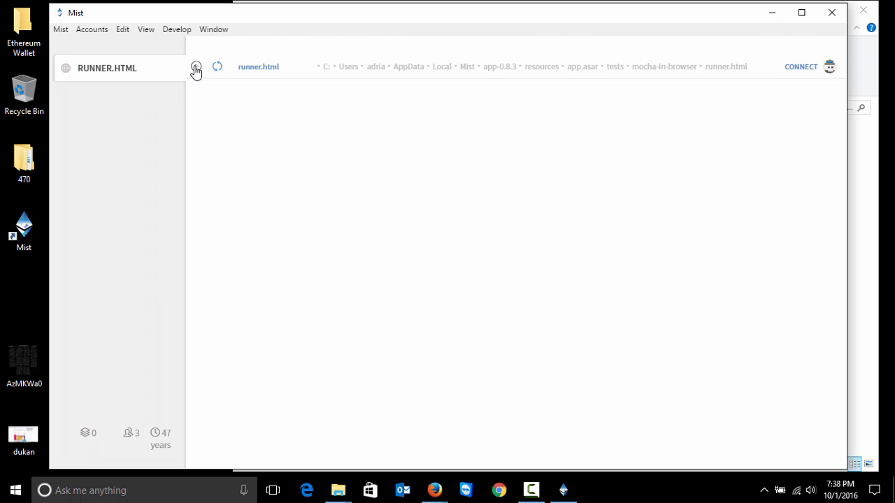
Browse the Accounts menu and open the account-sharing dialog for runner.html.
left_click(92, 30)
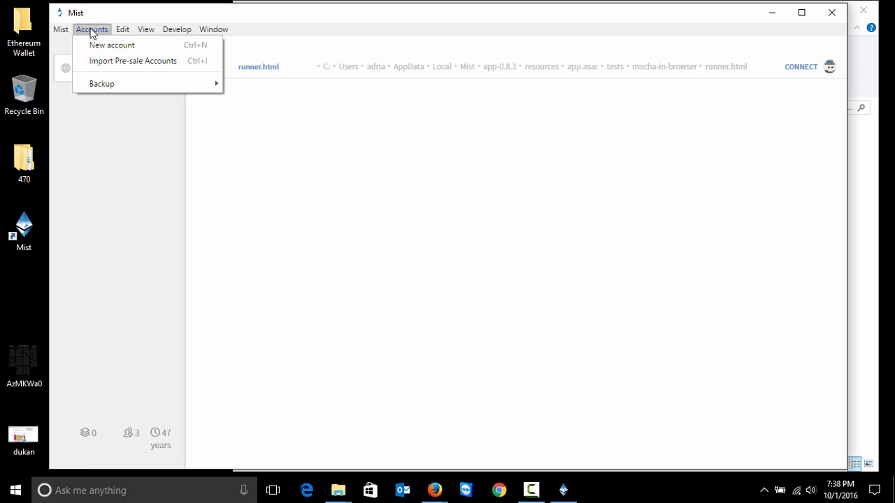
left_click(830, 66)
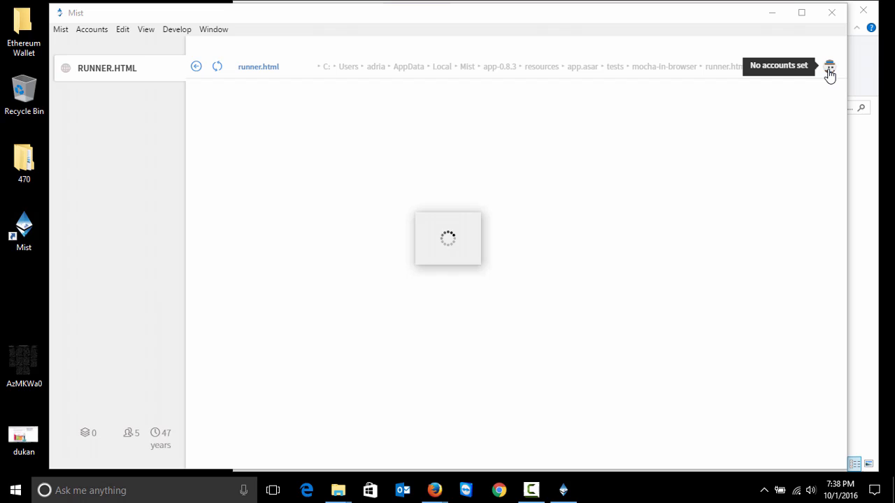